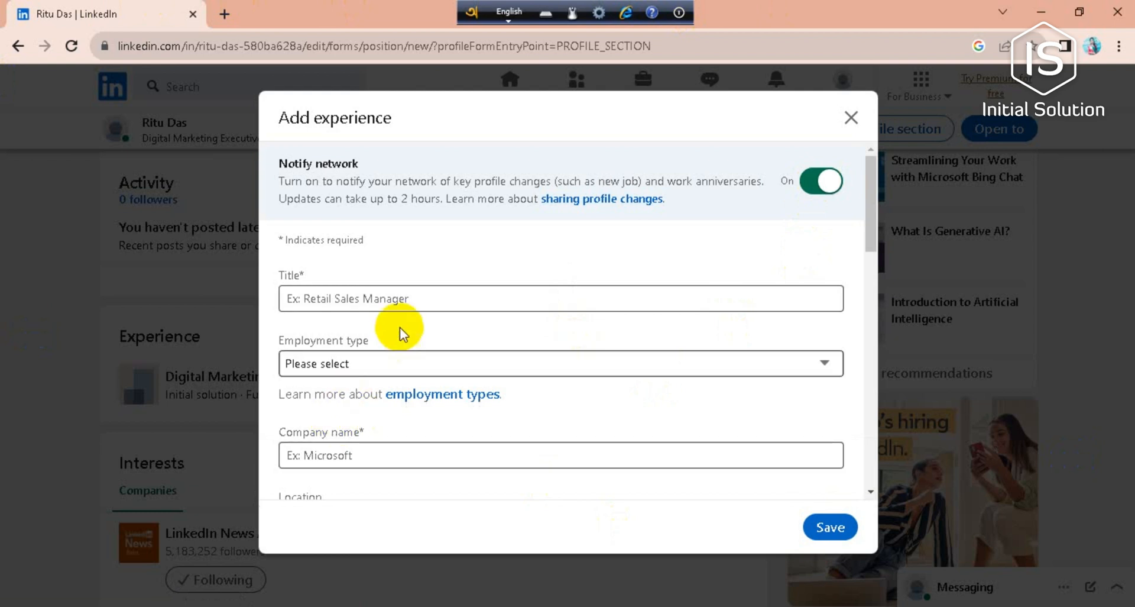
# Enter Content Creator as the title of the new experience and set the employment type to Full-time.
pyautogui.click(317, 303)
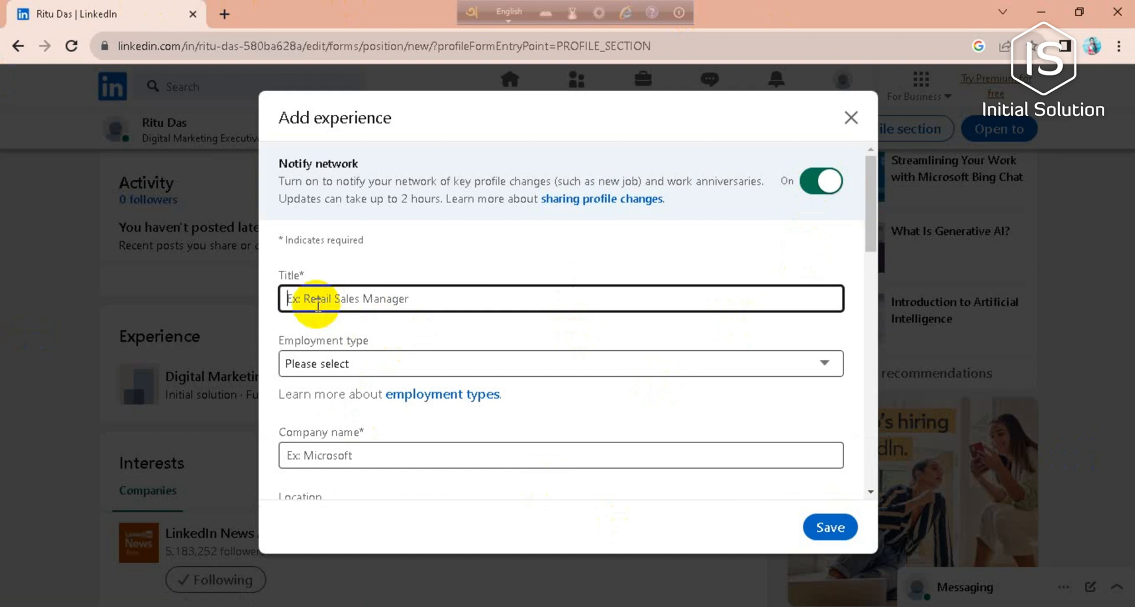
pyautogui.write('Co')
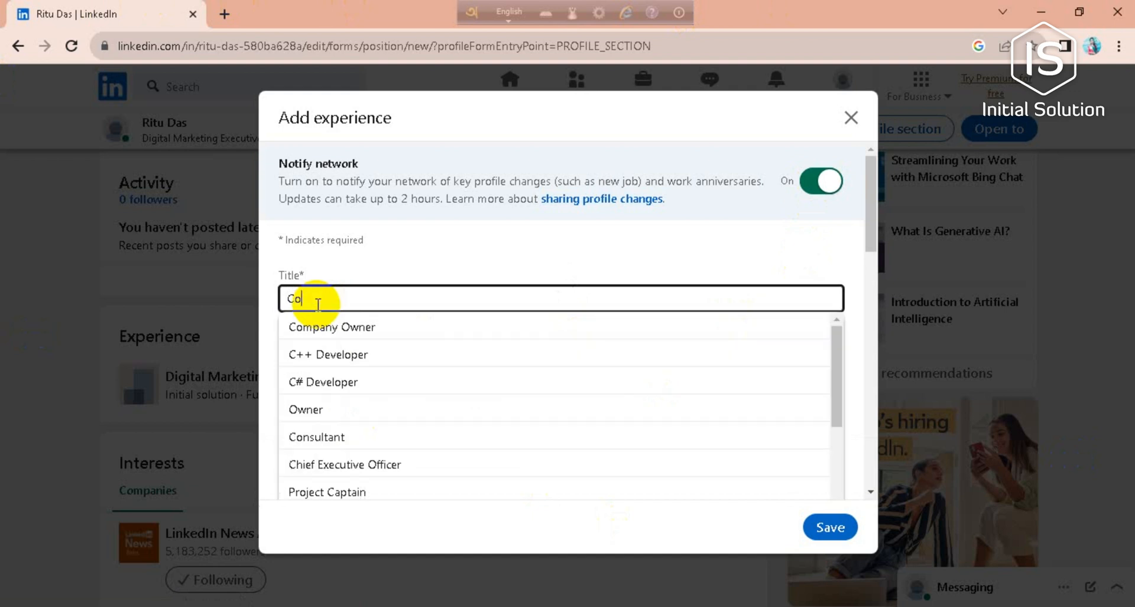
pyautogui.write('nte')
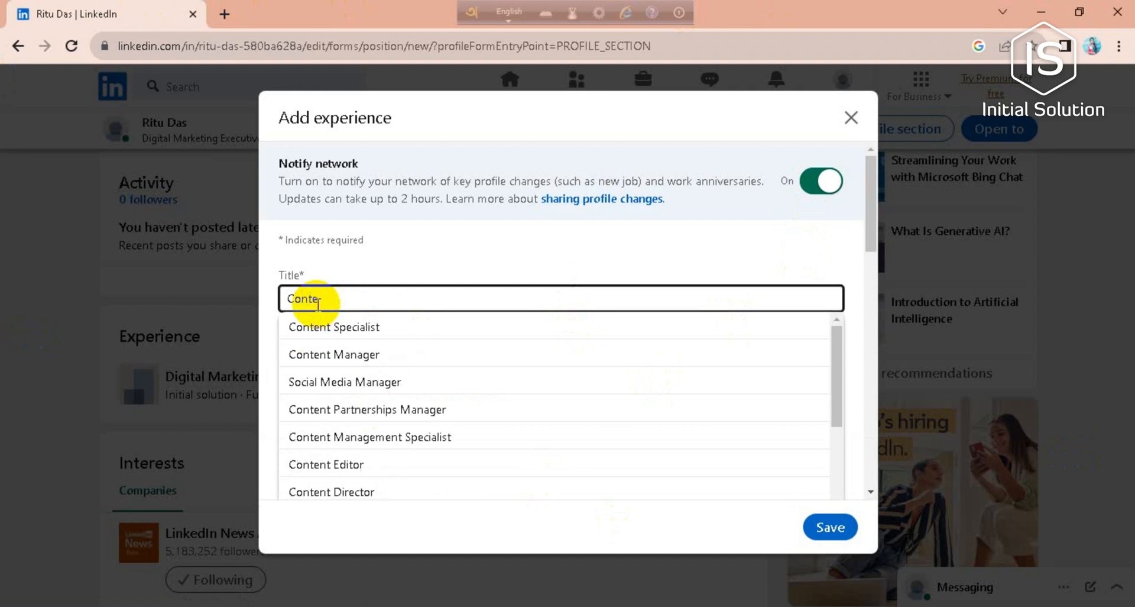
pyautogui.write('nt Crea')
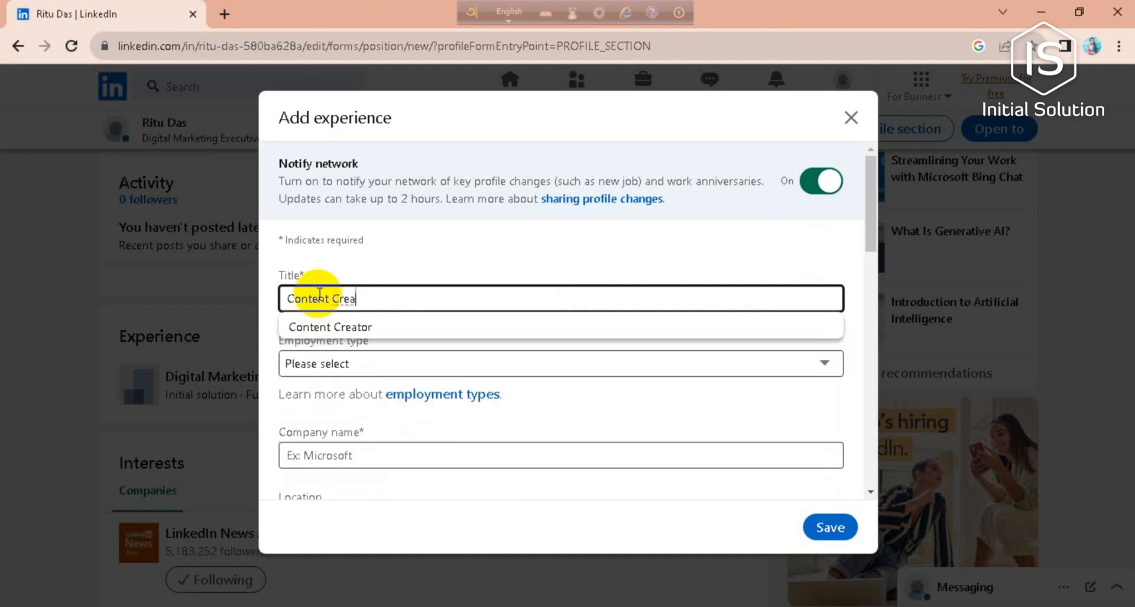
pyautogui.click(383, 327)
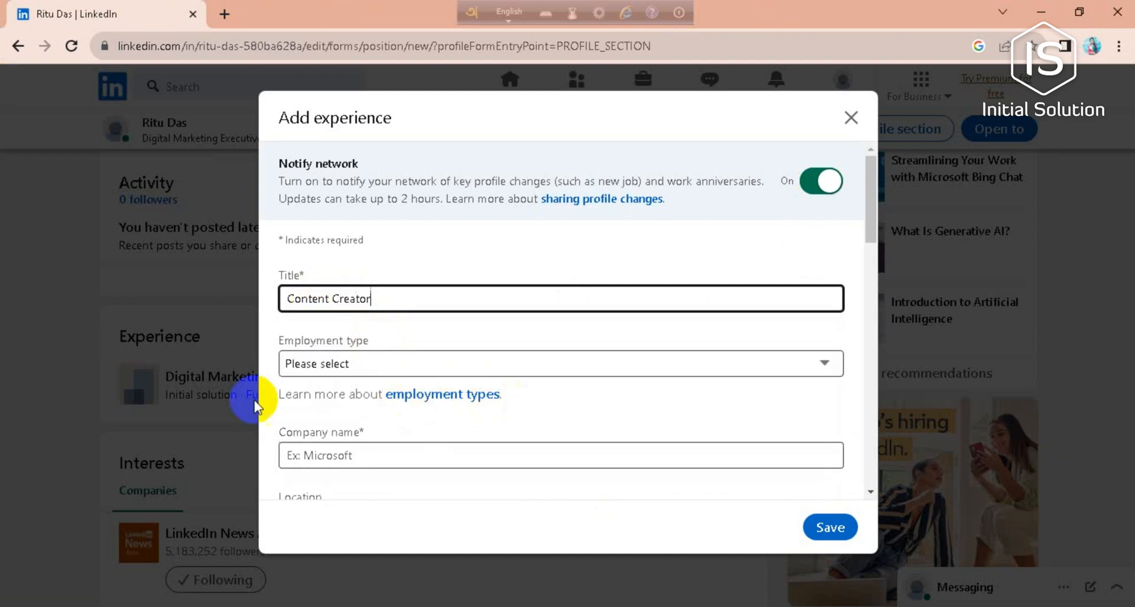
pyautogui.click(826, 362)
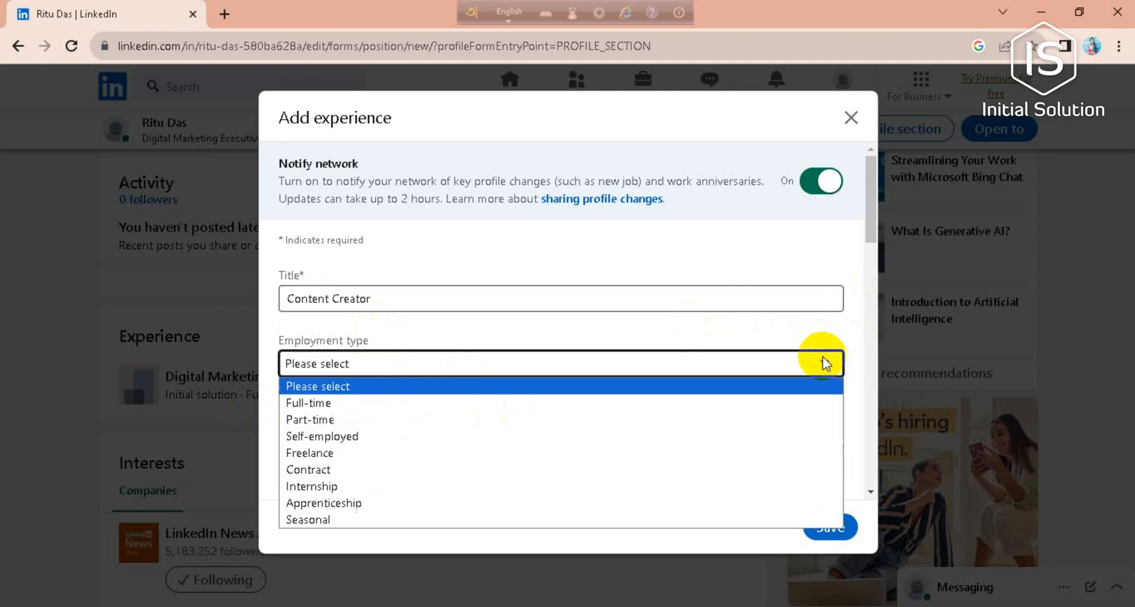
pyautogui.click(365, 408)
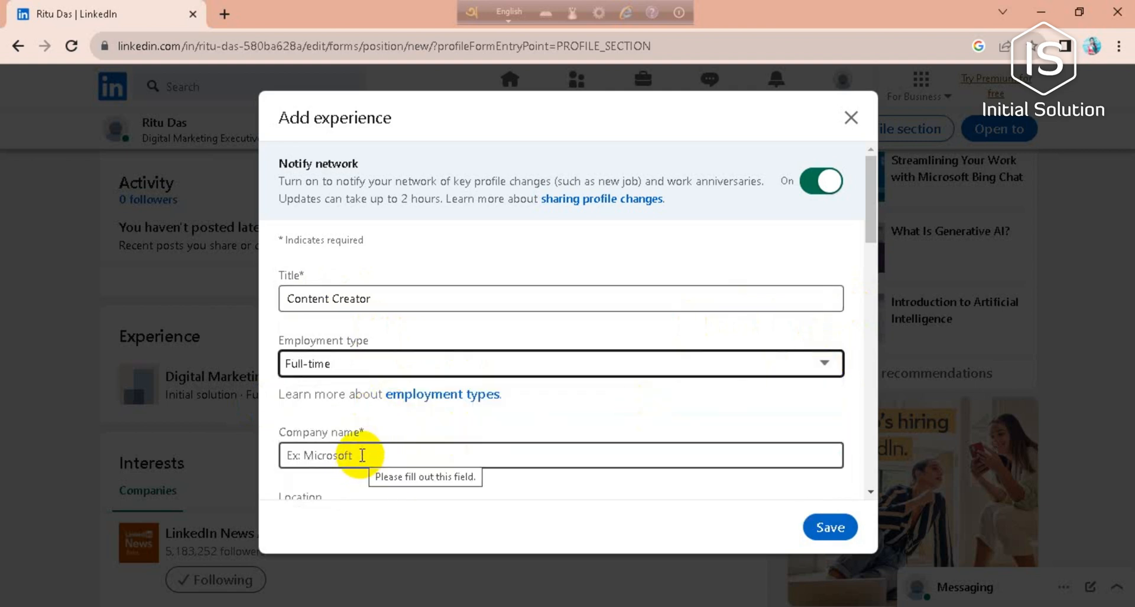
# Set the company name to YouTube, choosing the matching suggested company.
pyautogui.click(362, 455)
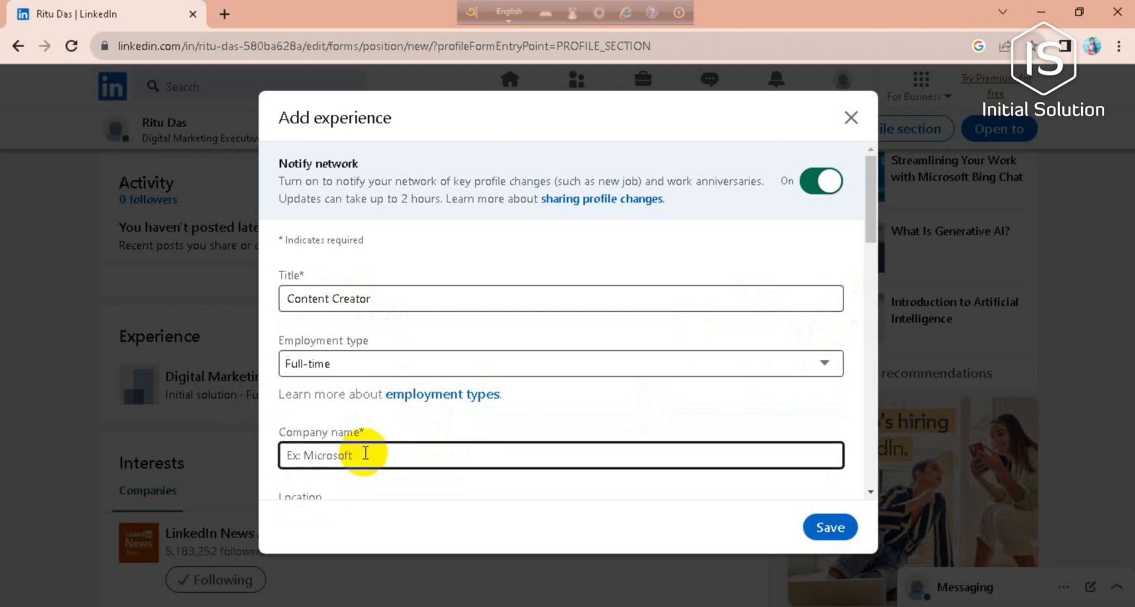
pyautogui.write('You')
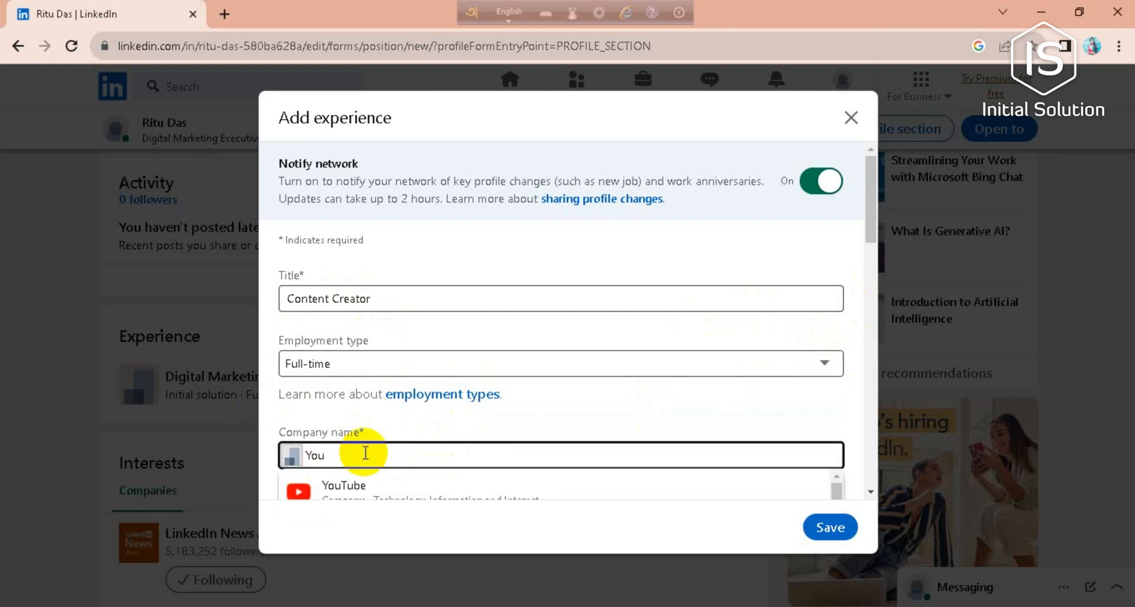
pyautogui.write('tube')
pyautogui.click(358, 491)
# Set the location to Rangamati Hill District, Chattogram, Bangladesh and the location type to Hybrid.
pyautogui.scroll(-3, 423, 441)
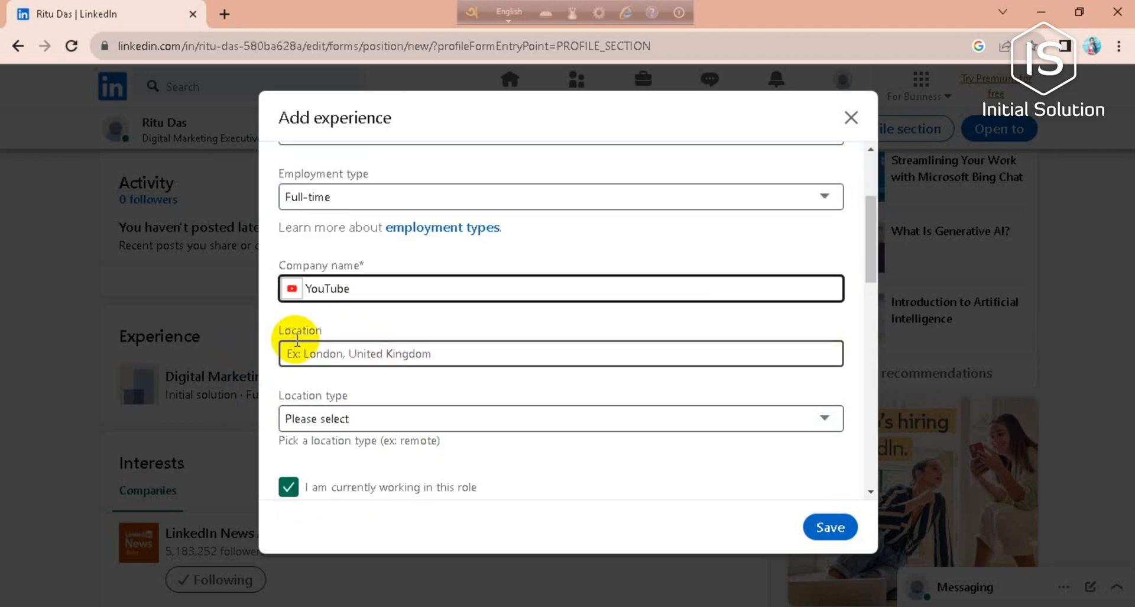
pyautogui.click(343, 355)
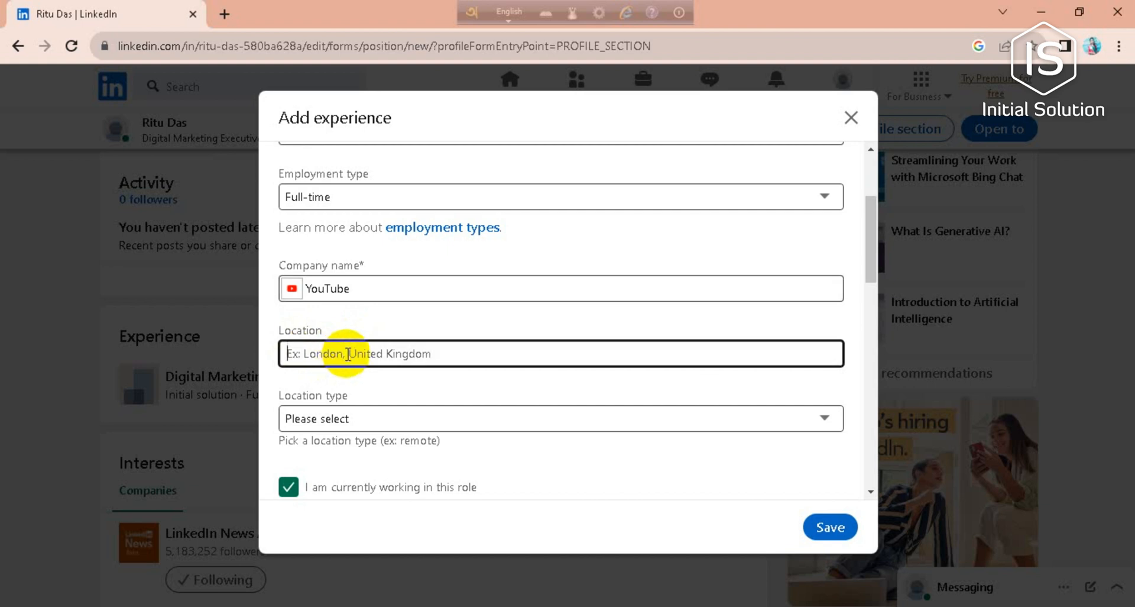
pyautogui.write('Ra')
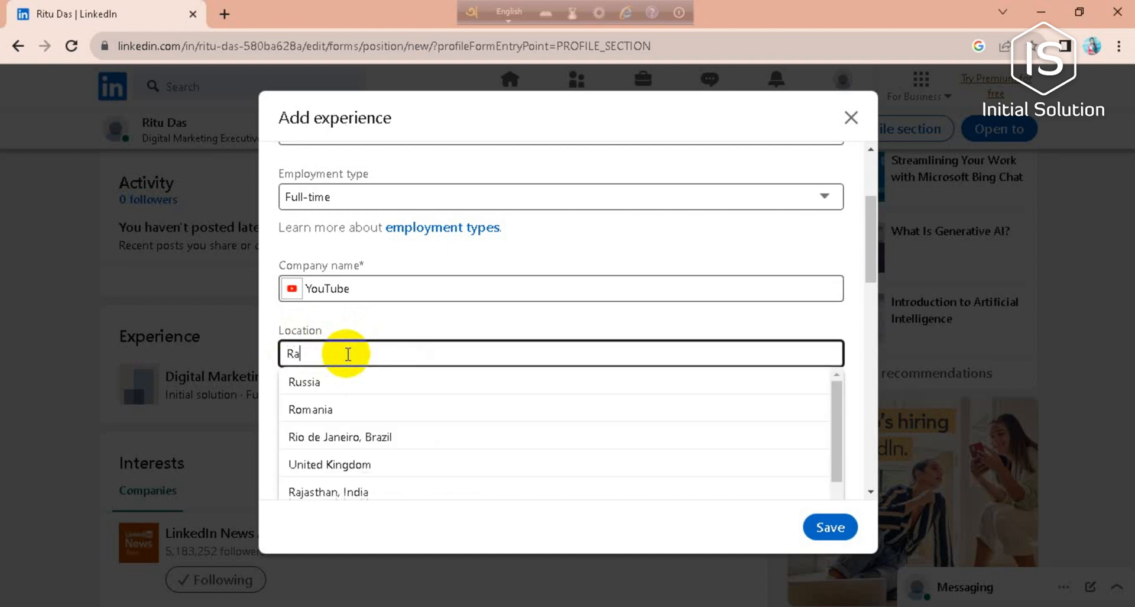
pyautogui.write('nga')
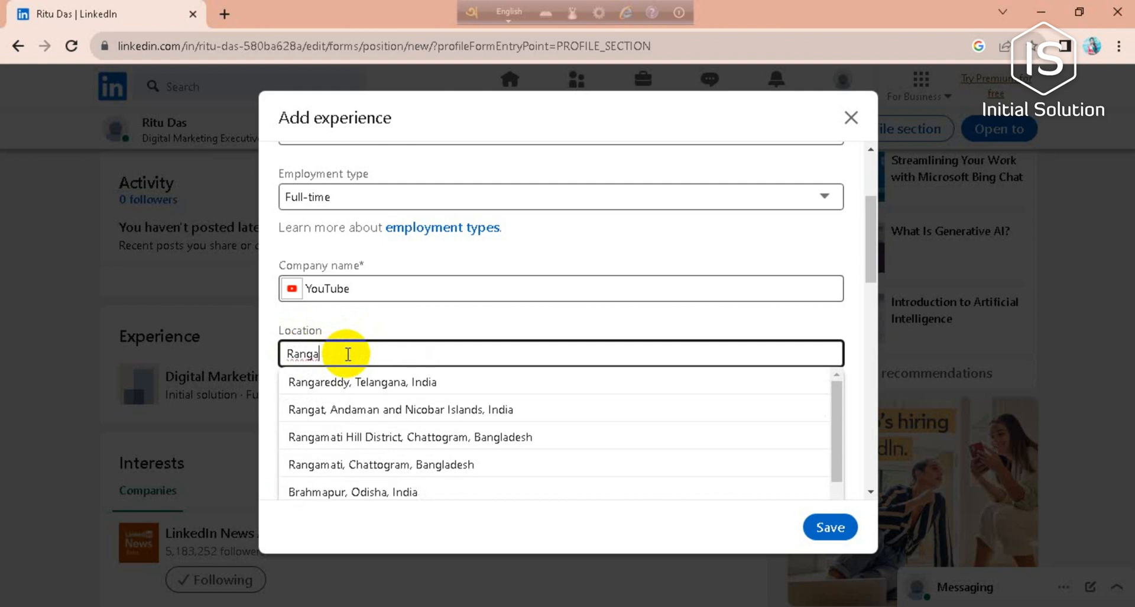
pyautogui.click(366, 436)
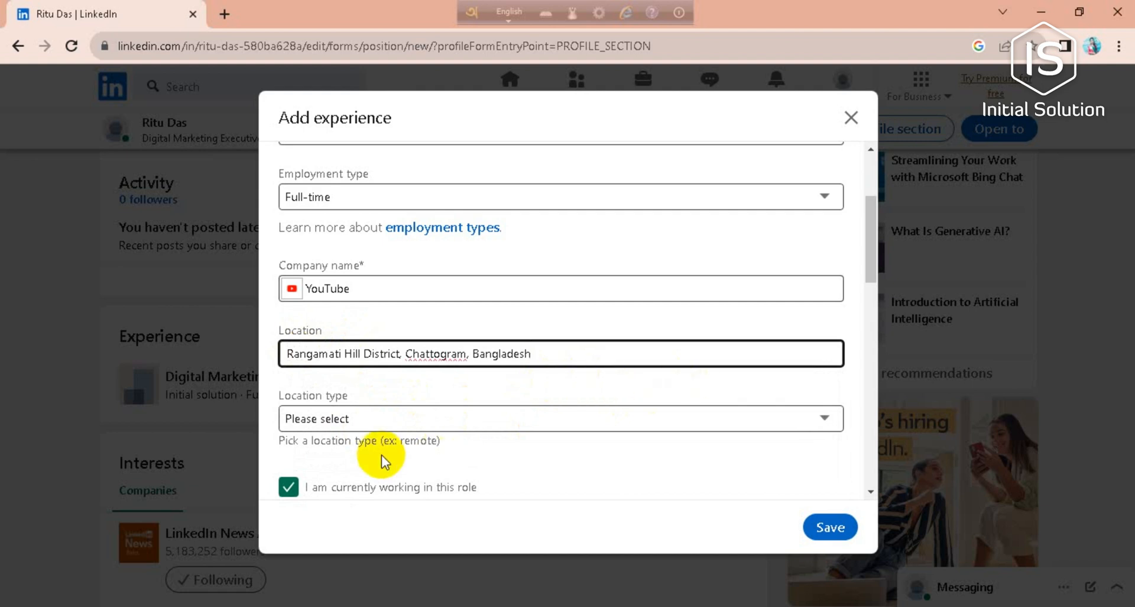
pyautogui.click(828, 416)
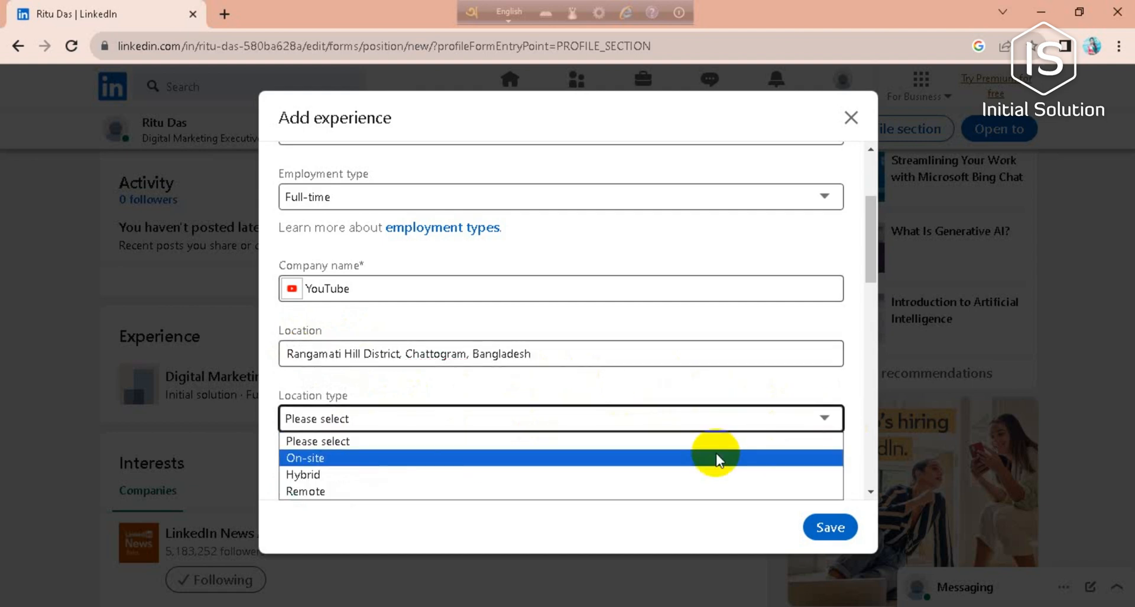
pyautogui.click(343, 473)
# Set the start date of the role to April 2023.
pyautogui.scroll(-3, 482, 342)
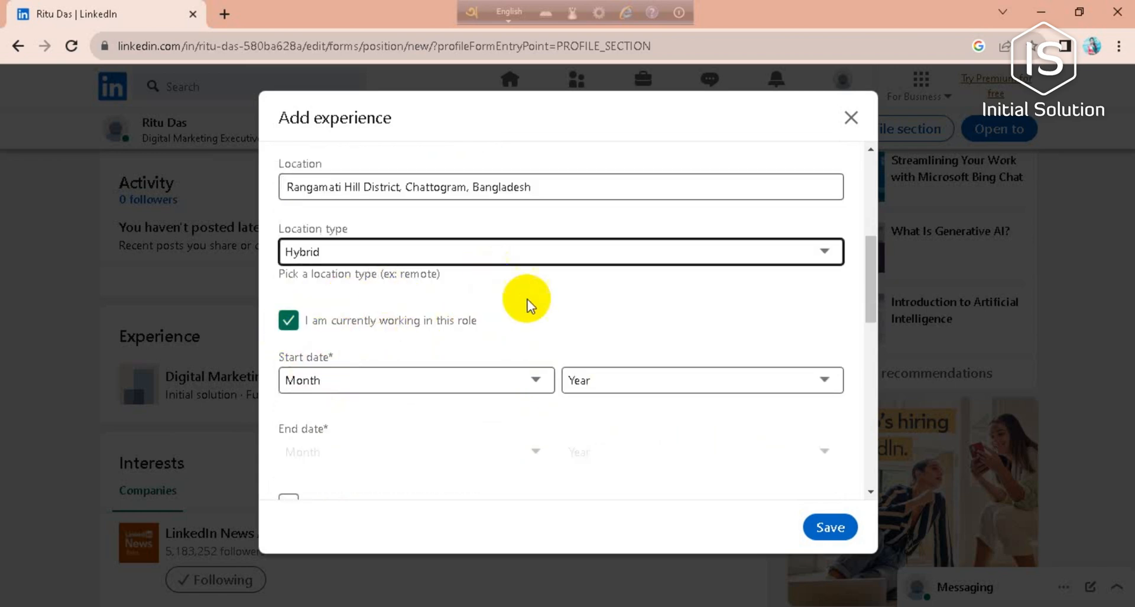
pyautogui.click(536, 380)
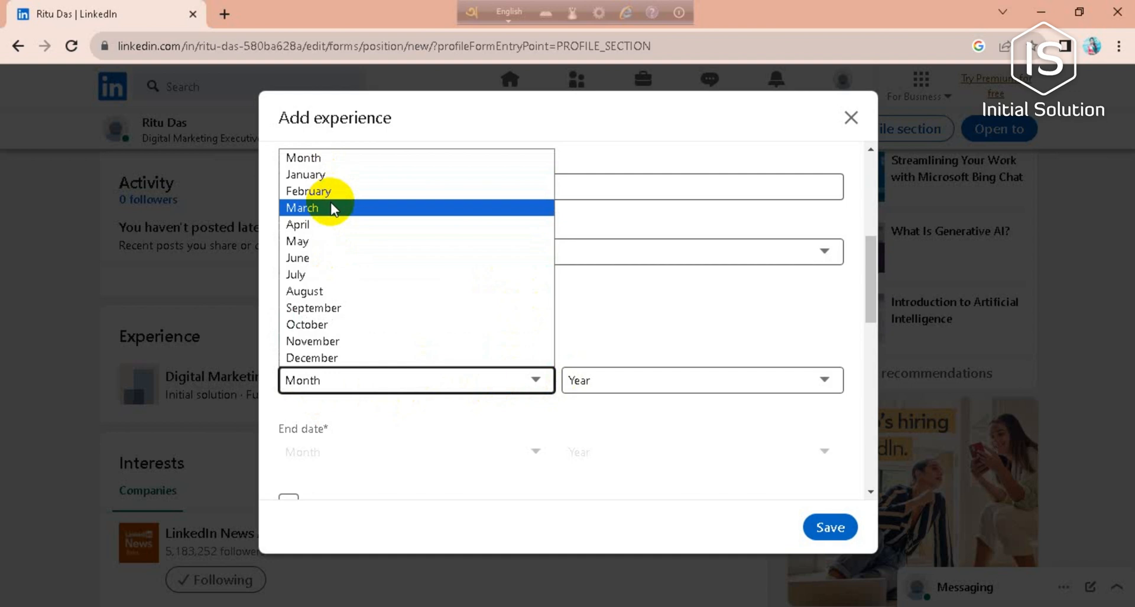
pyautogui.click(330, 225)
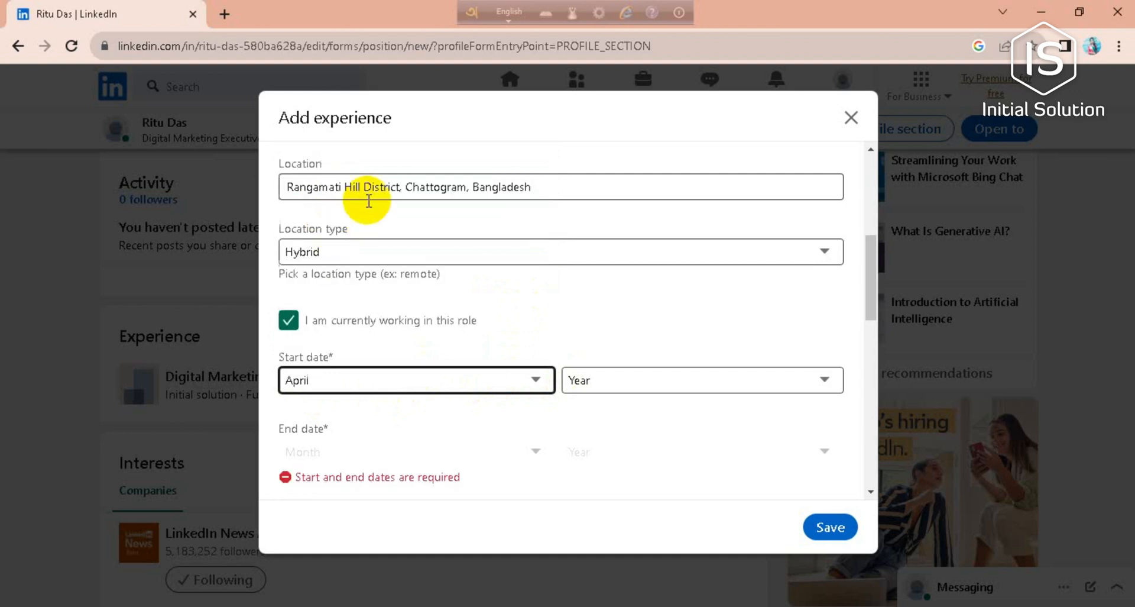
pyautogui.click(827, 382)
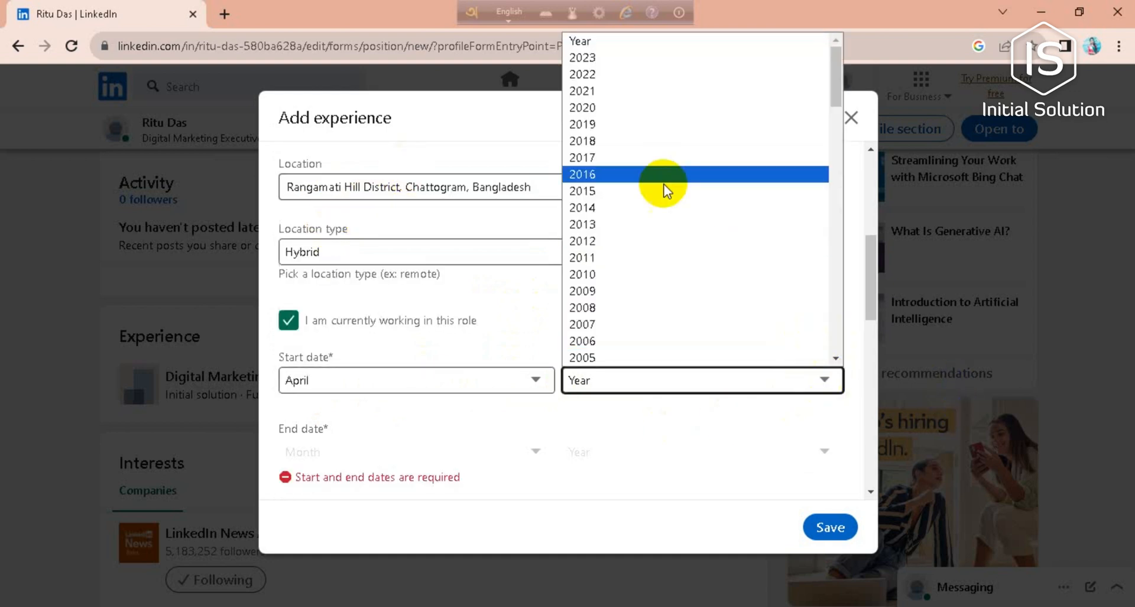
pyautogui.click(665, 56)
# Set the industry of the new position to Education from the suggested industries.
pyautogui.scroll(-3, 567, 294)
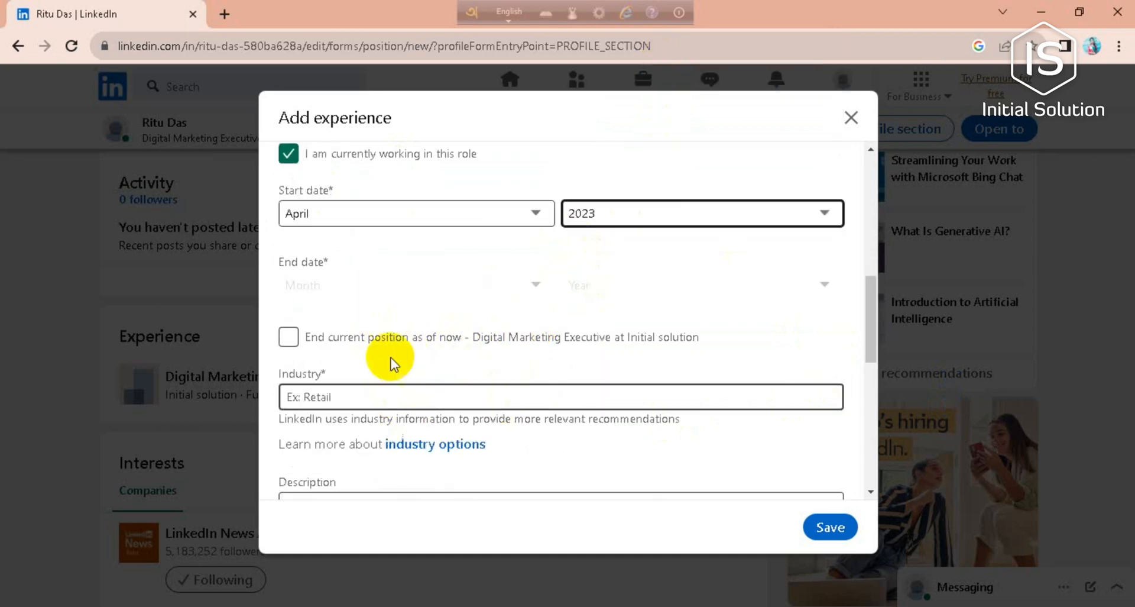
pyautogui.scroll(-2, 550, 293)
pyautogui.scroll(-2, 597, 302)
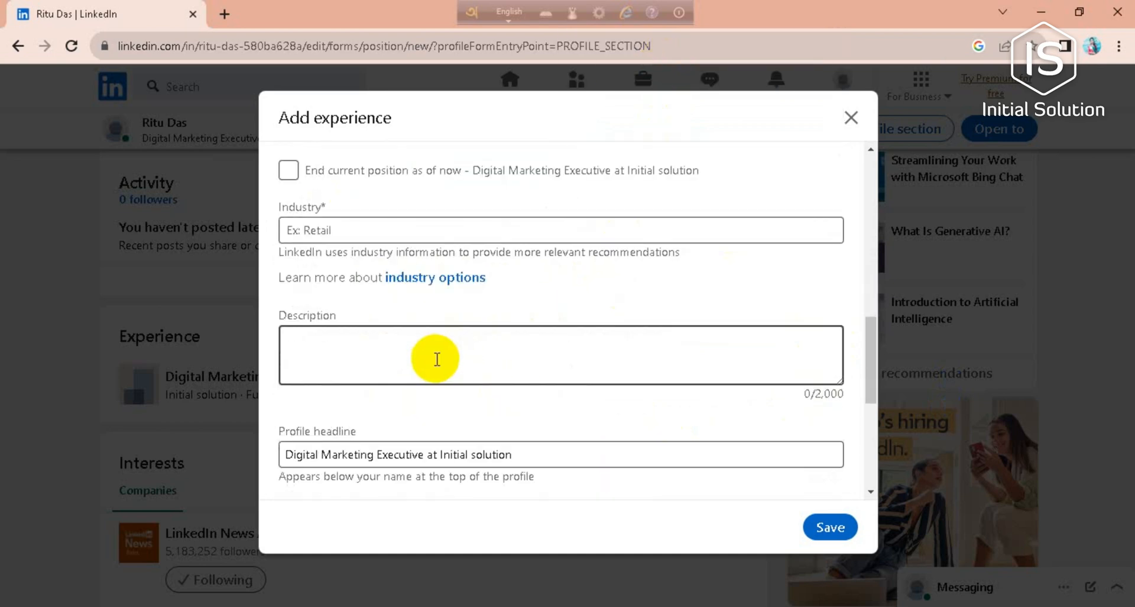
pyautogui.click(319, 231)
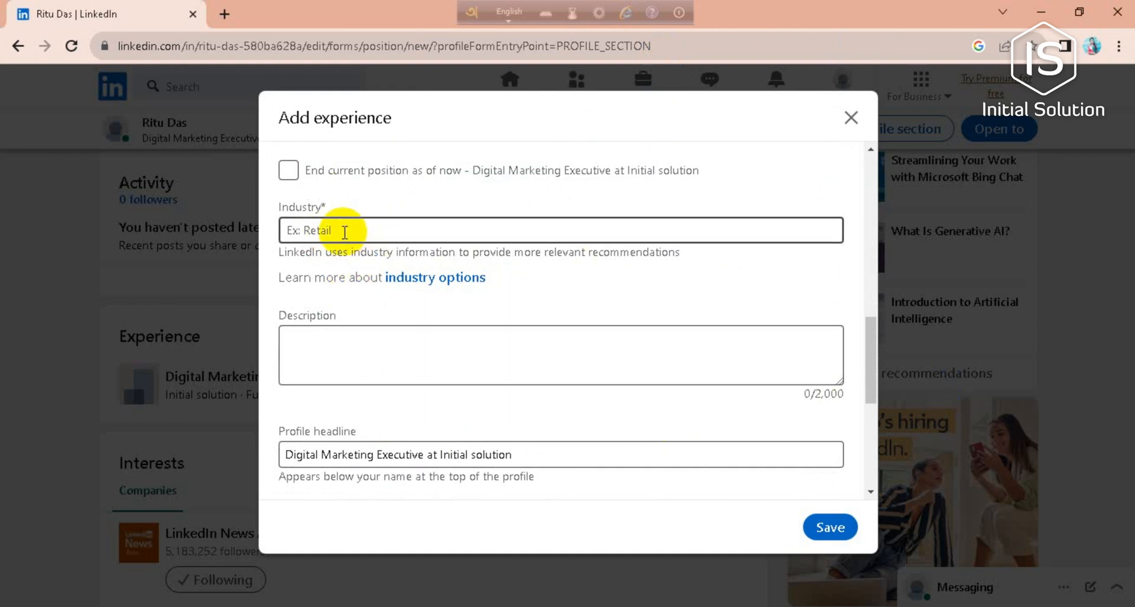
pyautogui.click(344, 232)
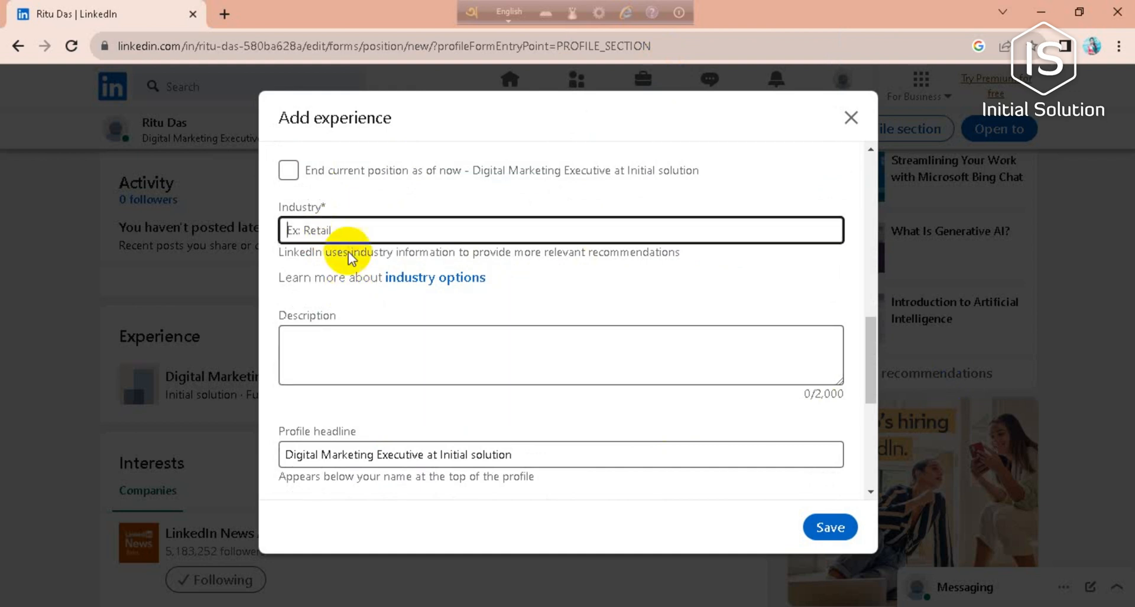
pyautogui.click(287, 258)
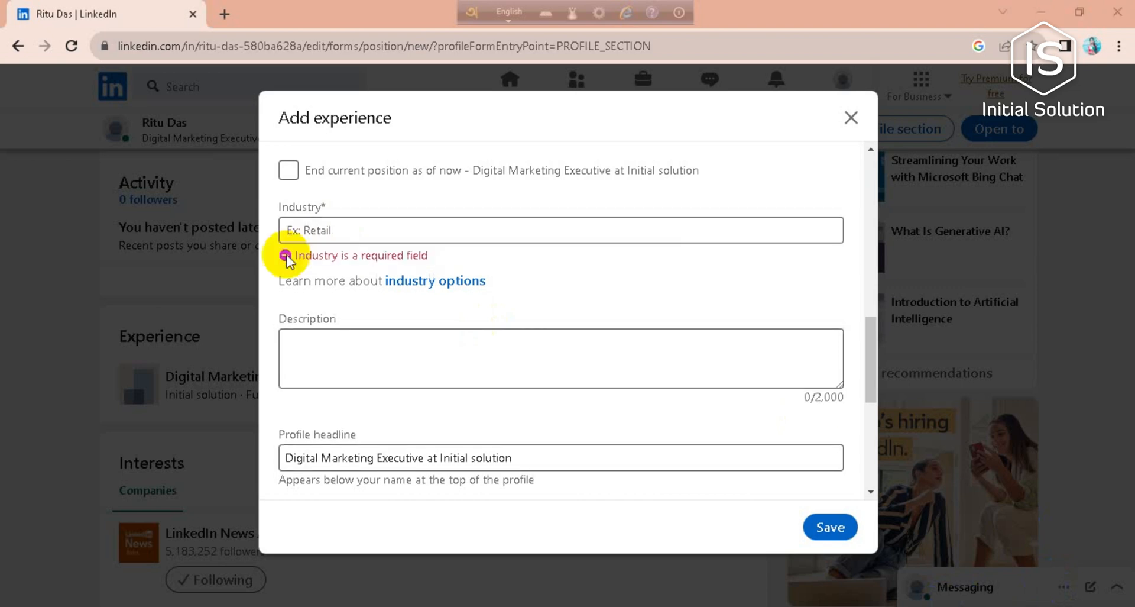
pyautogui.click(302, 227)
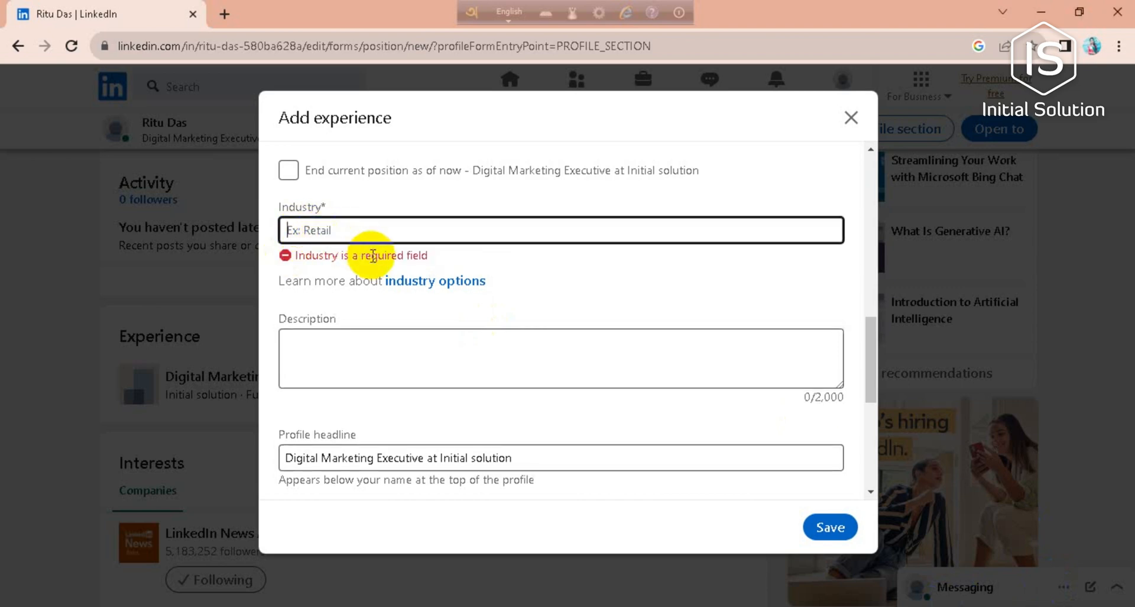
pyautogui.write('E')
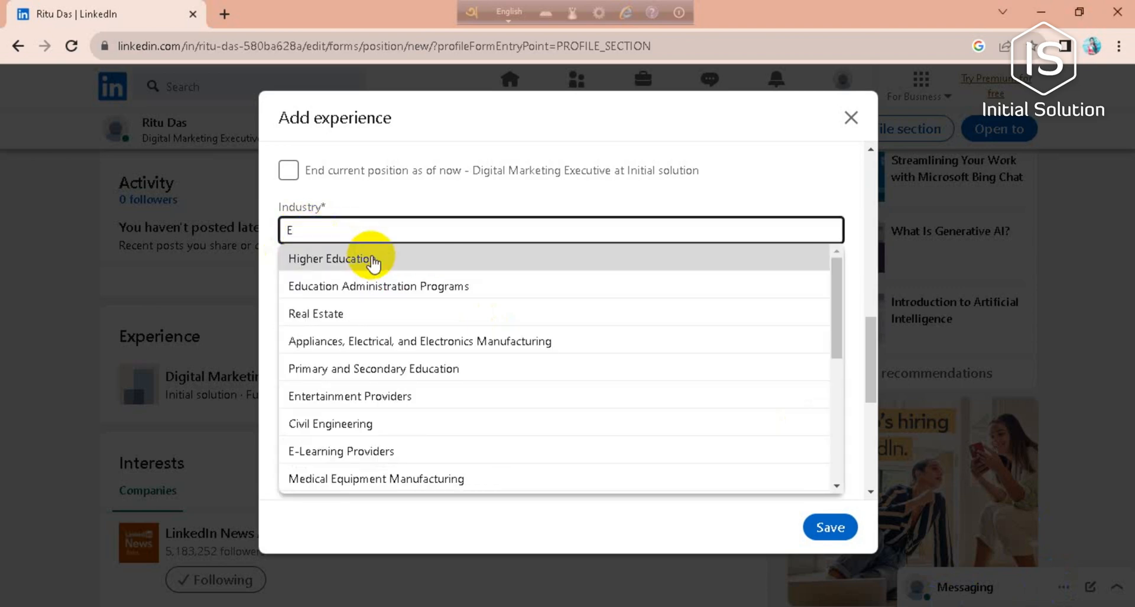
pyautogui.write('duc')
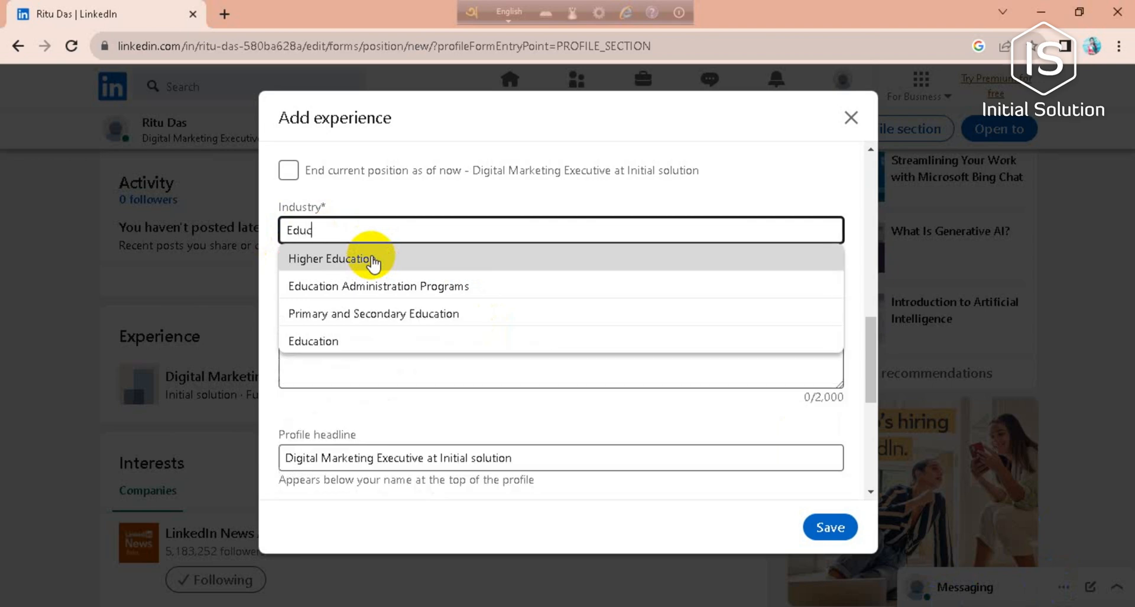
pyautogui.write('ation')
pyautogui.click(355, 339)
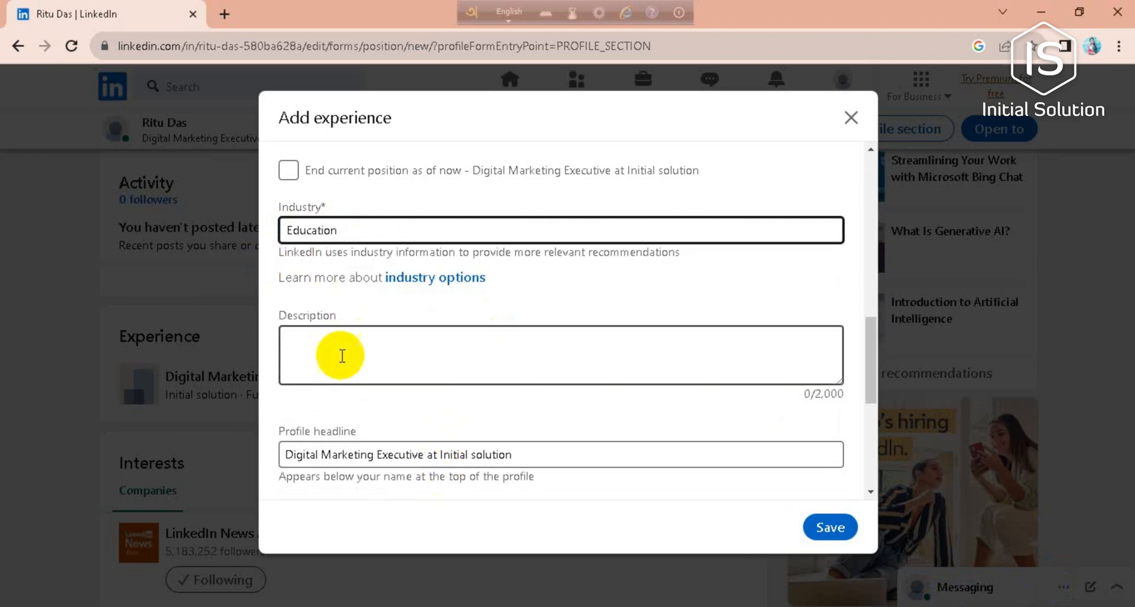
# Enter "I make videos for students" as the description of the position.
pyautogui.click(304, 346)
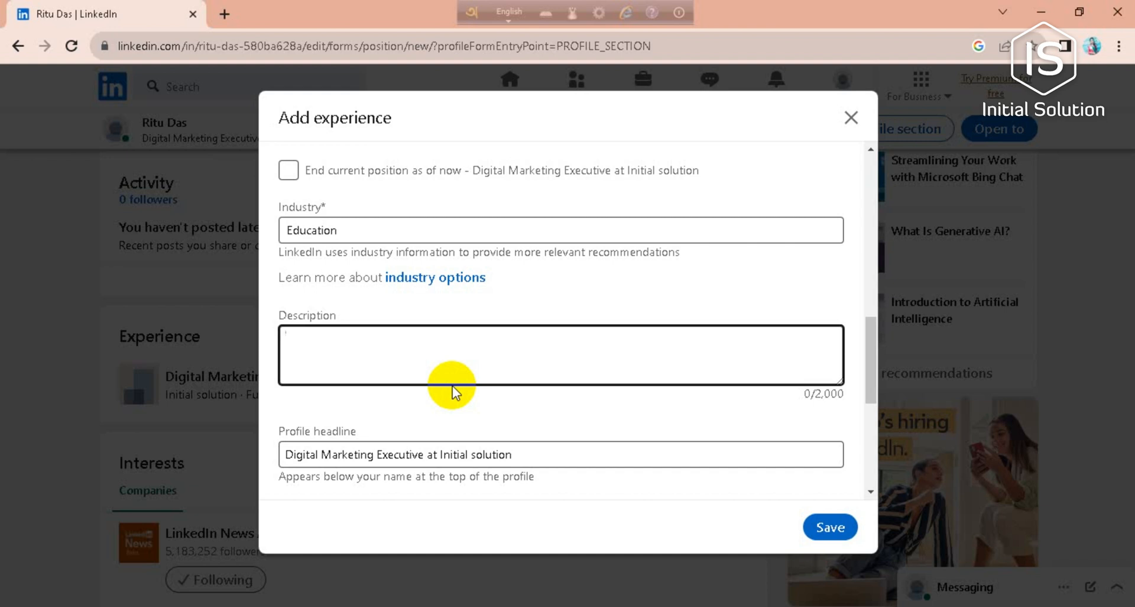
pyautogui.write('I mak')
pyautogui.write('e v')
pyautogui.write('ideos ')
pyautogui.write('foe')
pyautogui.press('BackSpace')
pyautogui.press('BackSpace')
pyautogui.write('r stu')
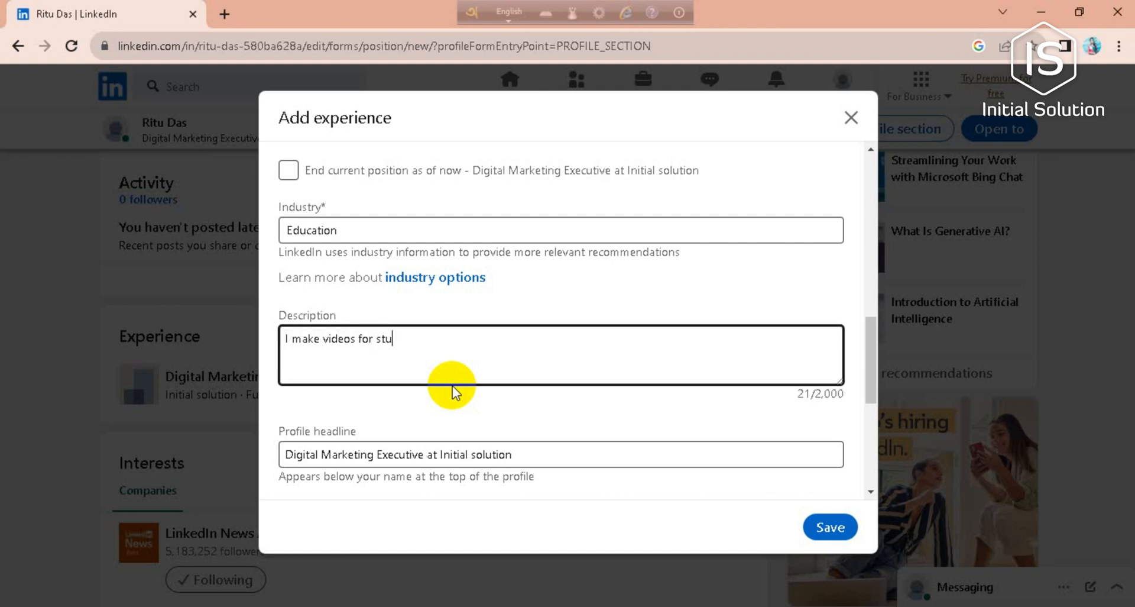
pyautogui.write('dents')
# Add the suggested skill Content Design to the position.
pyautogui.scroll(-1, 477, 422)
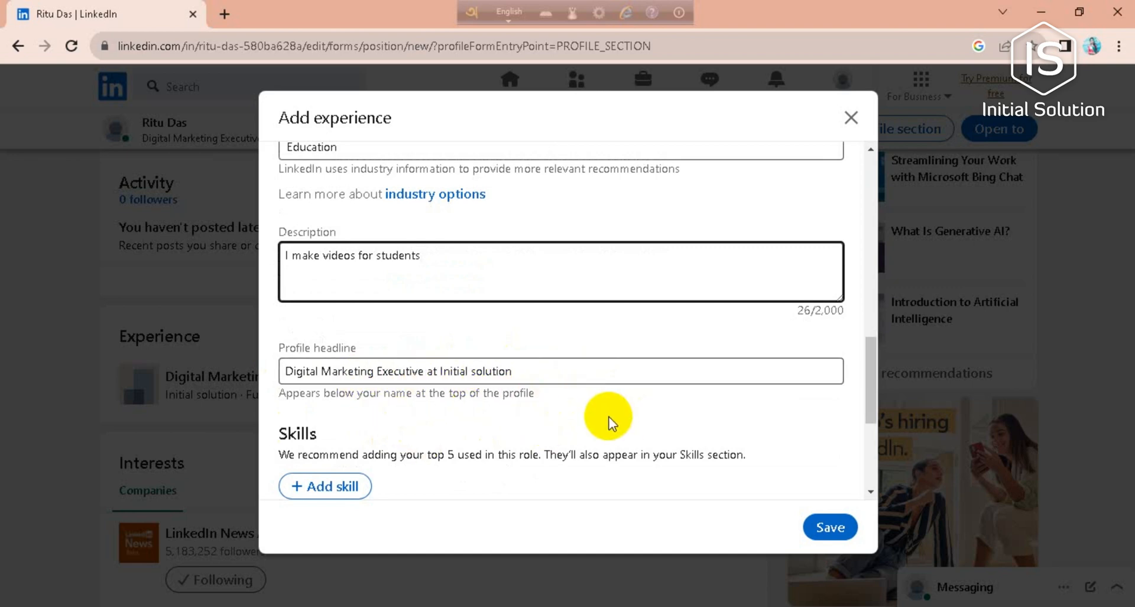
pyautogui.scroll(-3, 609, 417)
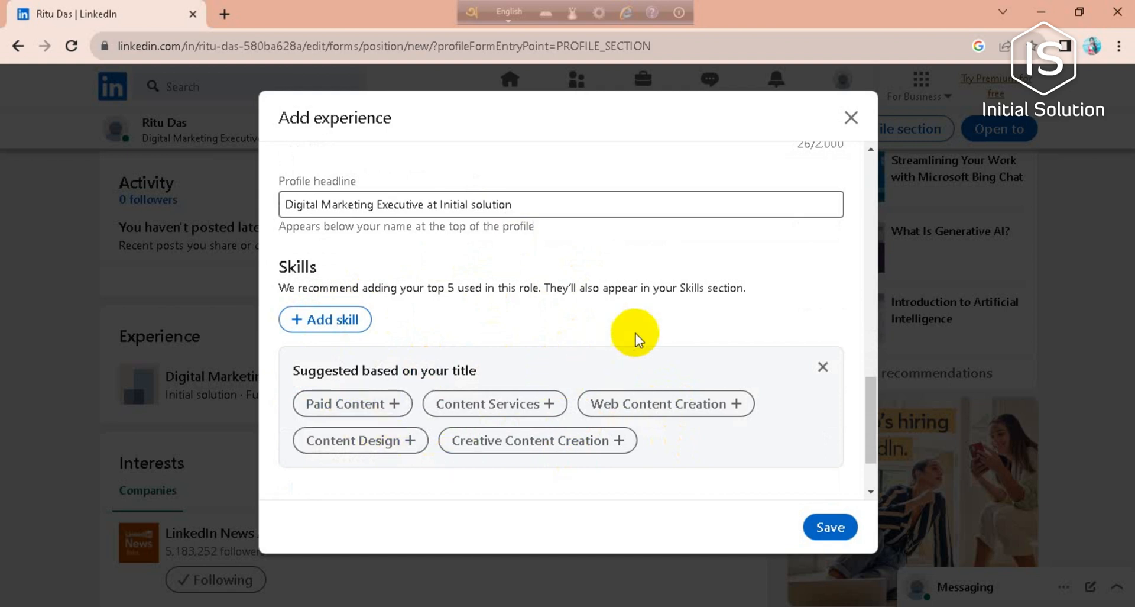
pyautogui.click(379, 454)
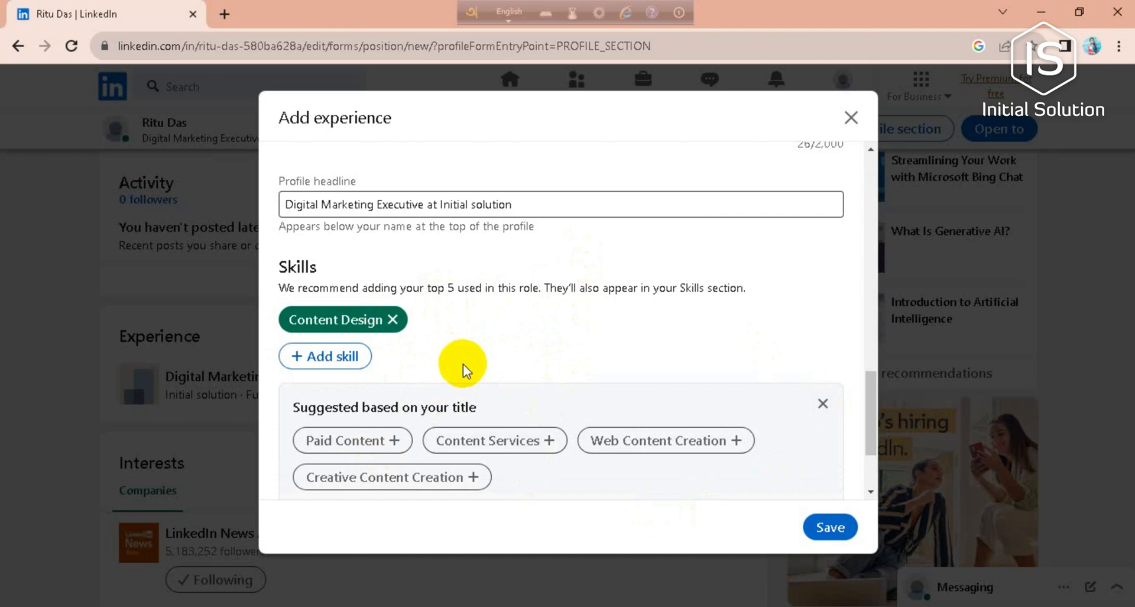
# Show the options for adding media to the position and save the new experience entry without attaching any.
pyautogui.scroll(-2, 739, 379)
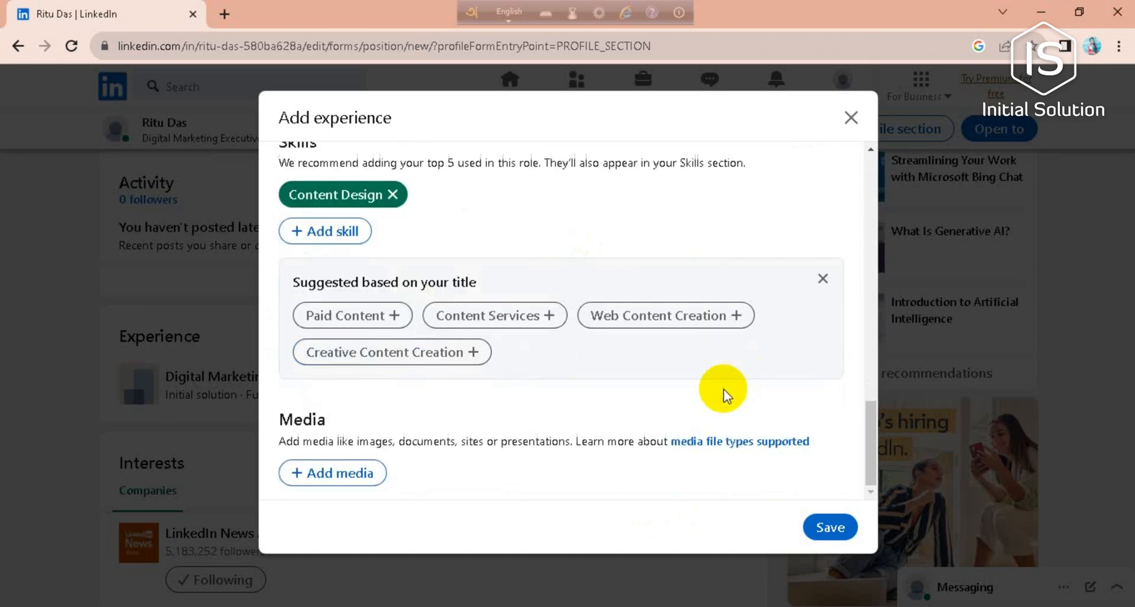
pyautogui.click(360, 473)
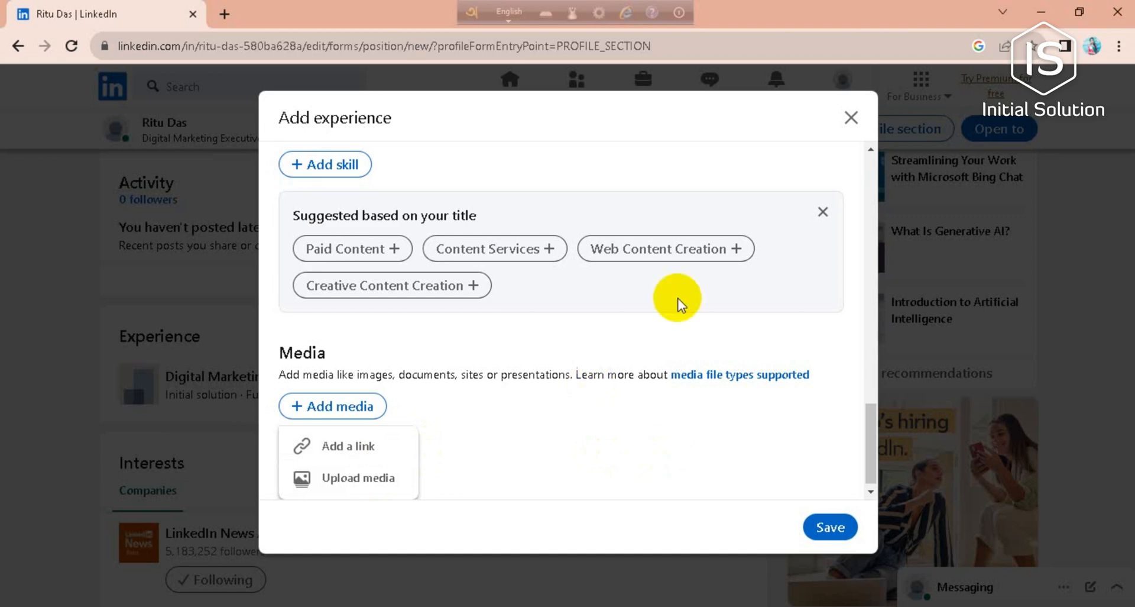
pyautogui.click(828, 540)
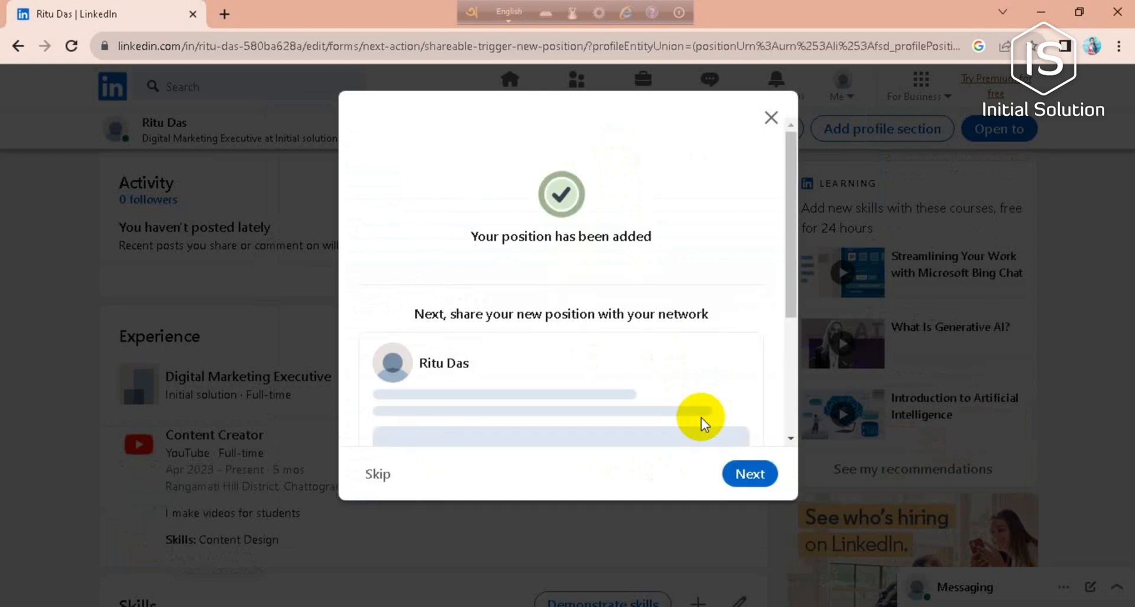
# Open the suggested post announcing the new position, discard its draft, and dismiss the question about finding the job on LinkedIn unanswered.
pyautogui.click(742, 477)
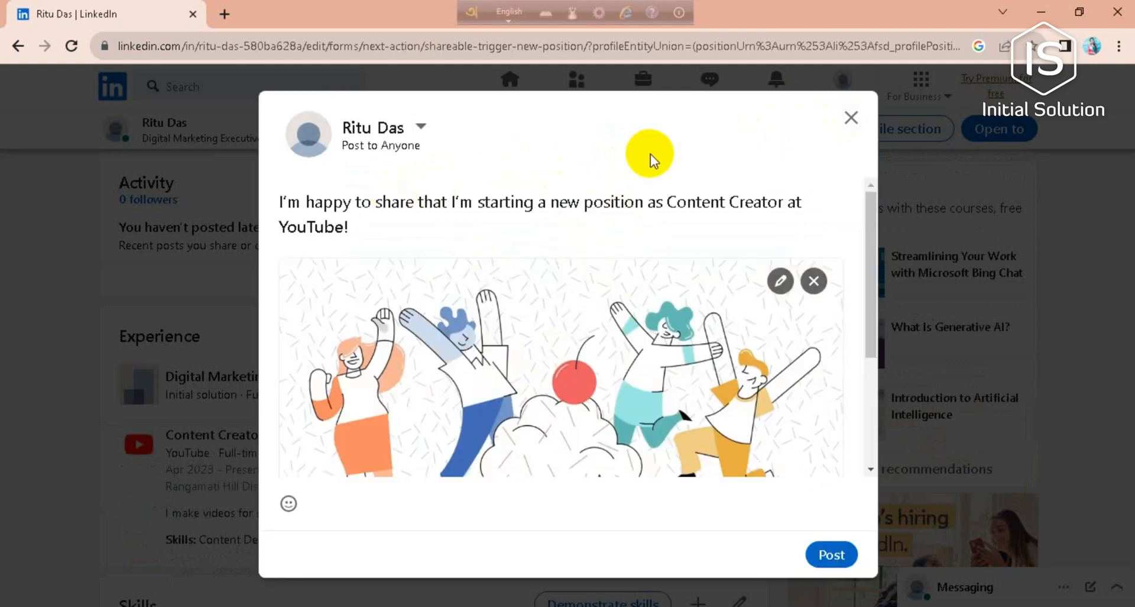
pyautogui.click(852, 119)
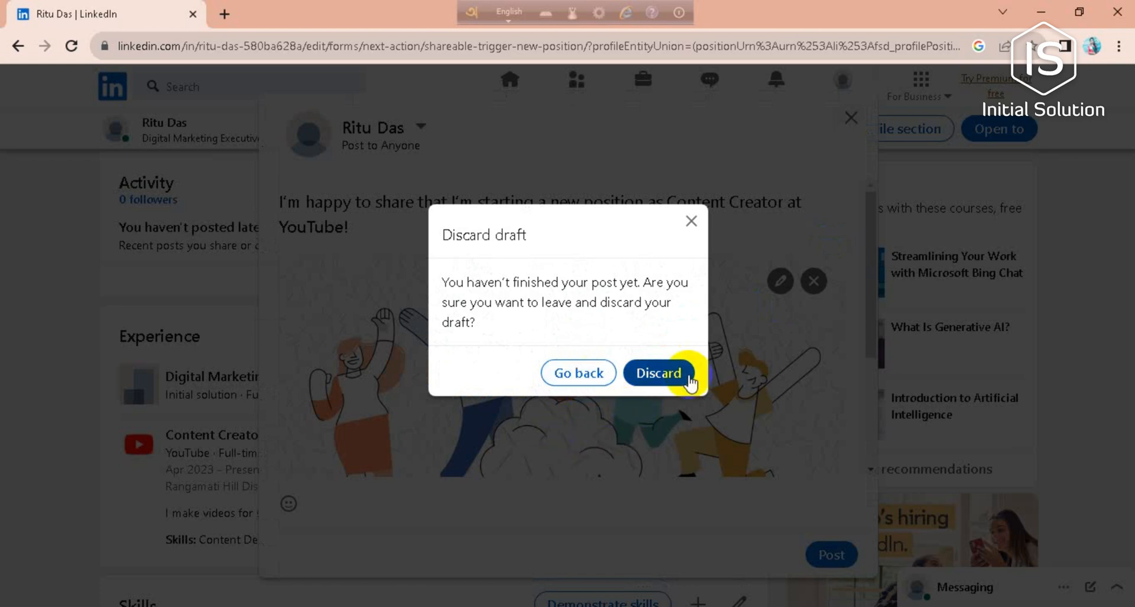
pyautogui.click(673, 383)
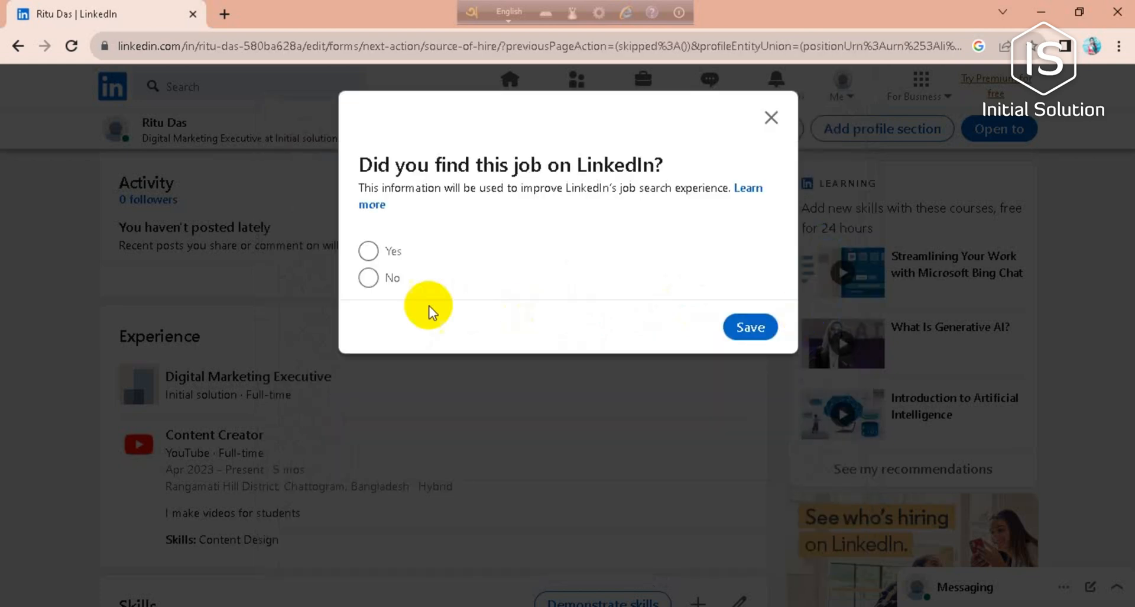
pyautogui.click(772, 117)
# Look through the profile page and examine the new Content Creator entry in the Experience section.
pyautogui.scroll(-15, 690, 339)
pyautogui.scroll(10, 562, 314)
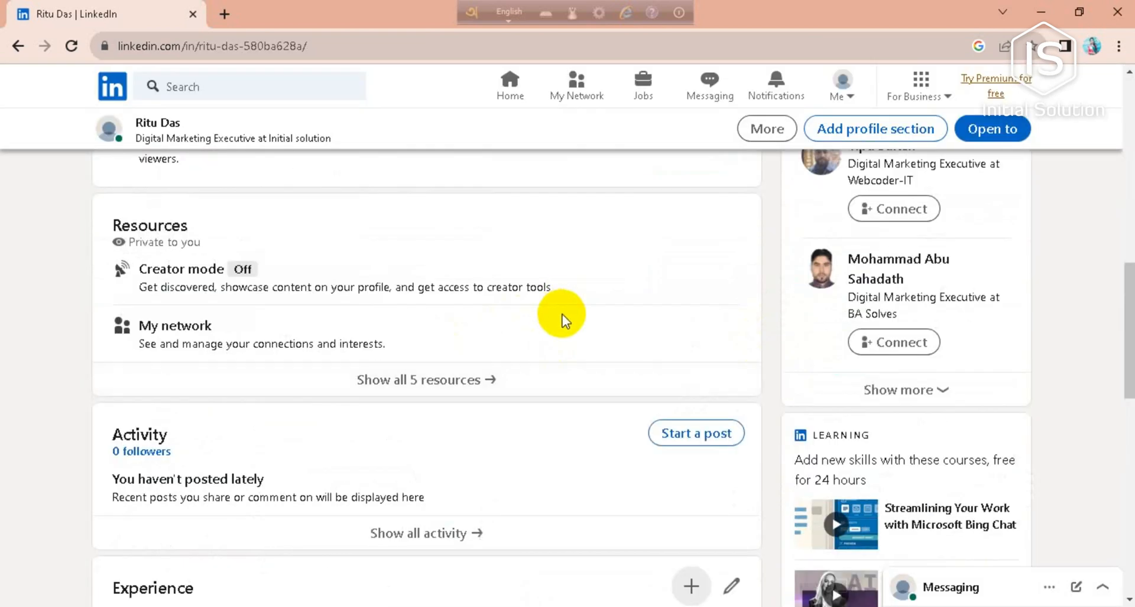
pyautogui.scroll(5, 562, 314)
pyautogui.scroll(-8, 563, 314)
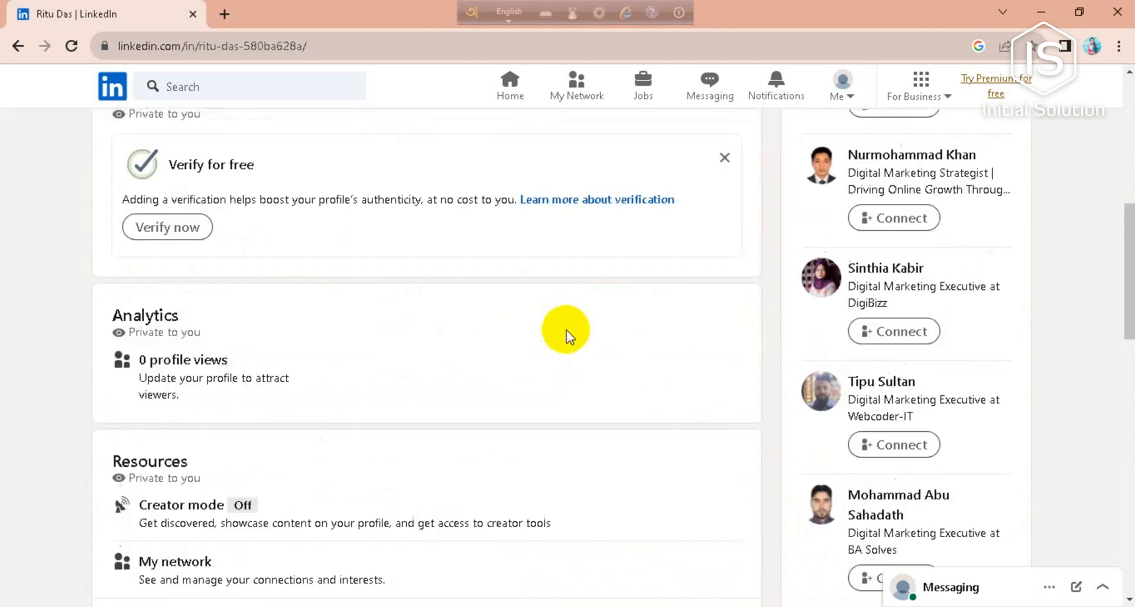
pyautogui.scroll(-7, 566, 330)
pyautogui.scroll(3, 556, 330)
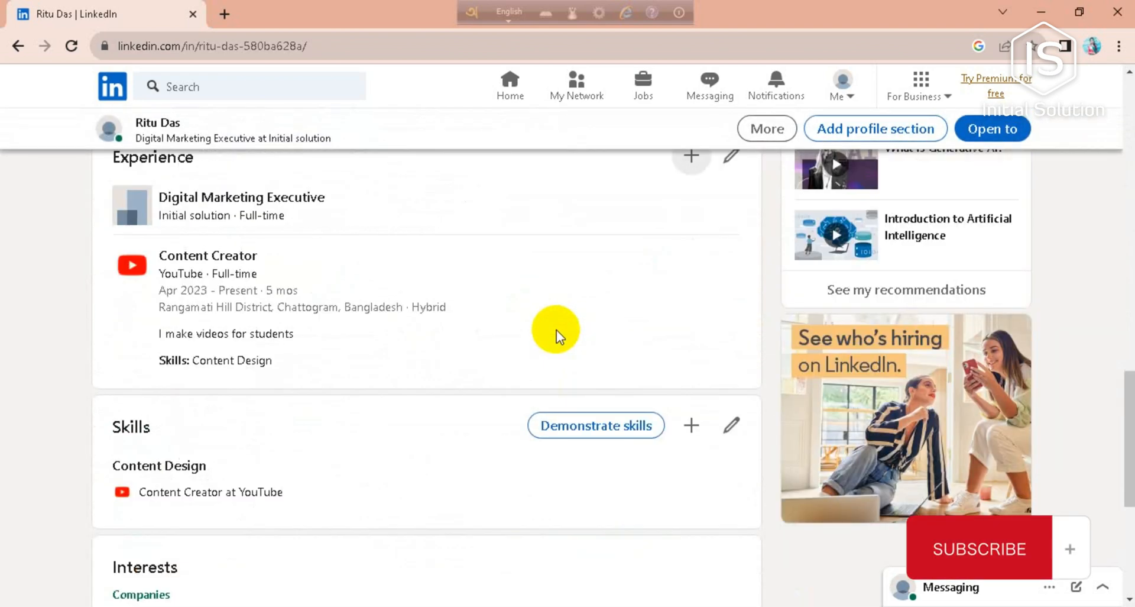